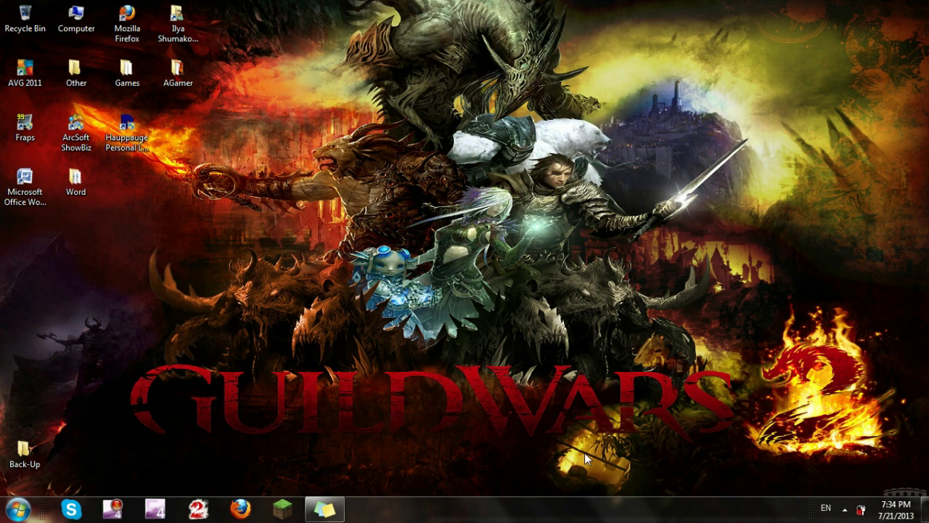
Find mcpatcher-4.1.0_04 by searching the computer for "mcpat" and run it despite the unverified publisher.
click(17, 509)
text(mcpat)
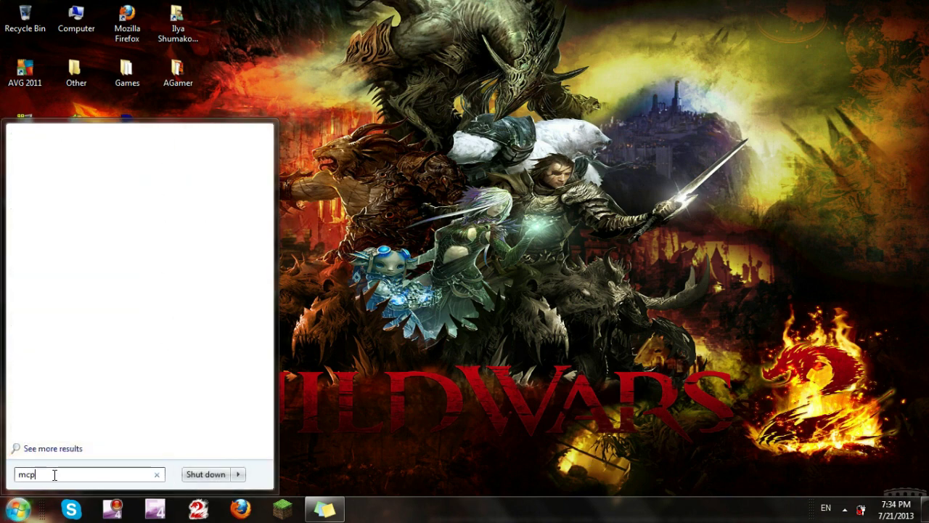
click(124, 185)
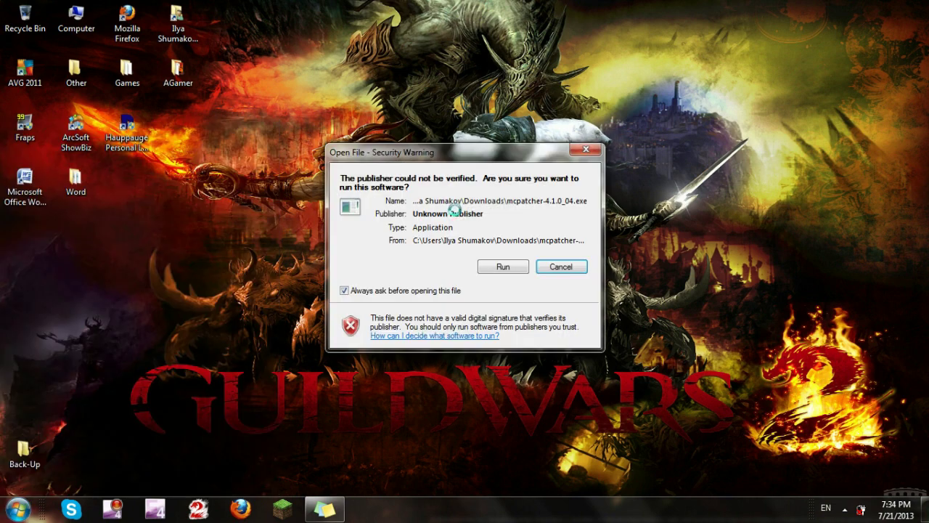
click(498, 267)
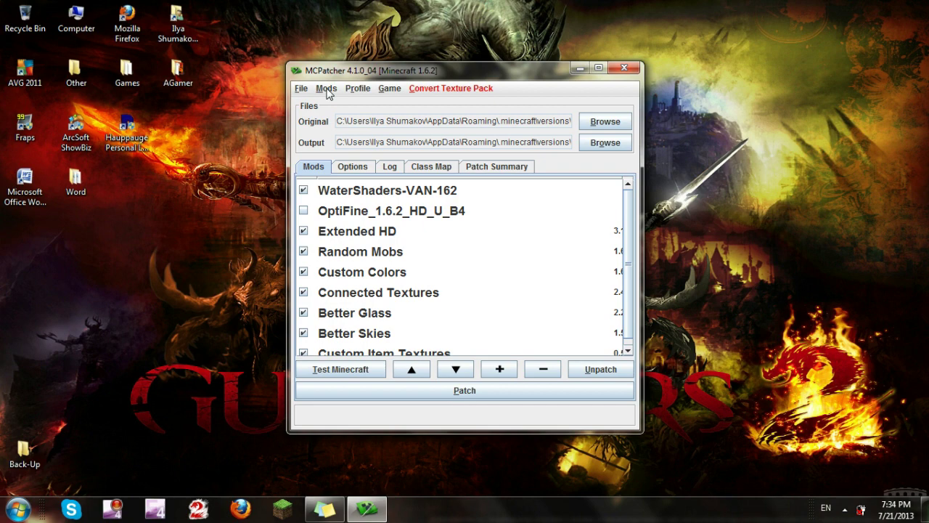
click(327, 90)
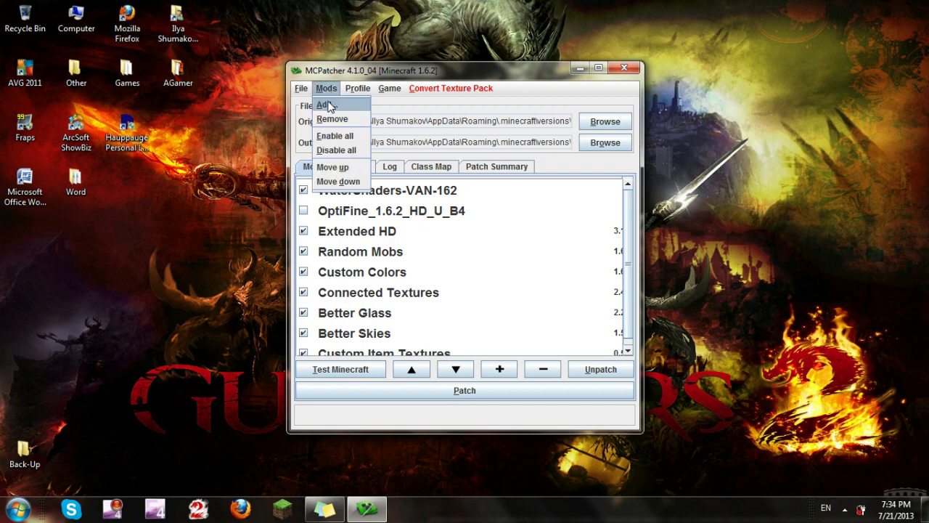
click(328, 106)
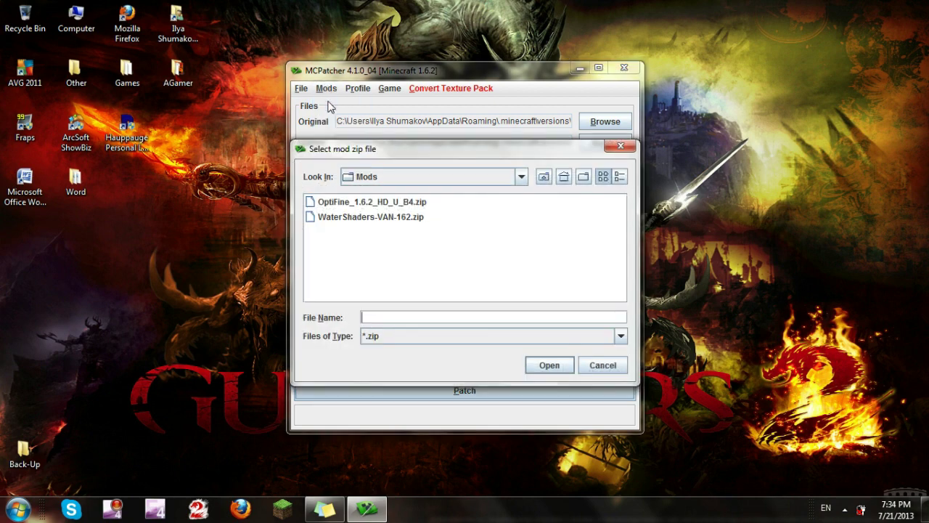
click(359, 202)
click(360, 216)
click(360, 202)
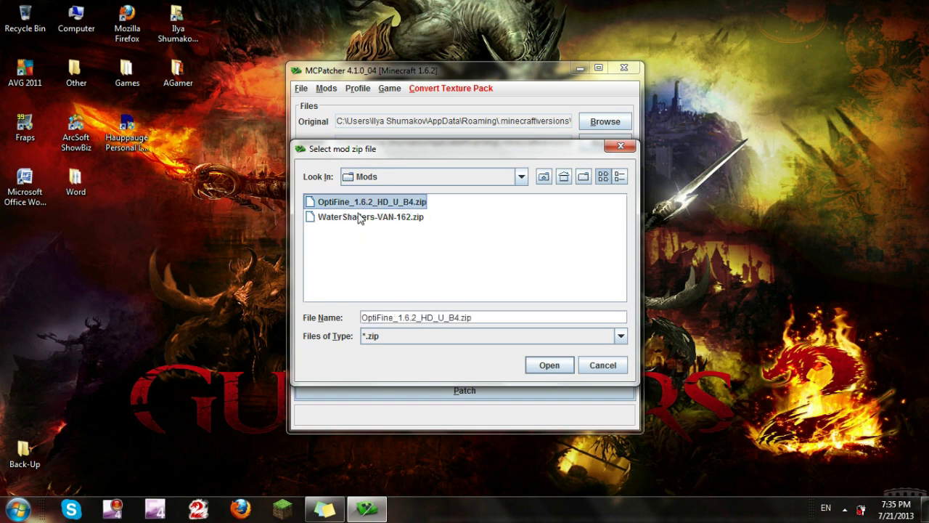
click(359, 216)
click(359, 203)
click(359, 217)
click(361, 204)
click(599, 368)
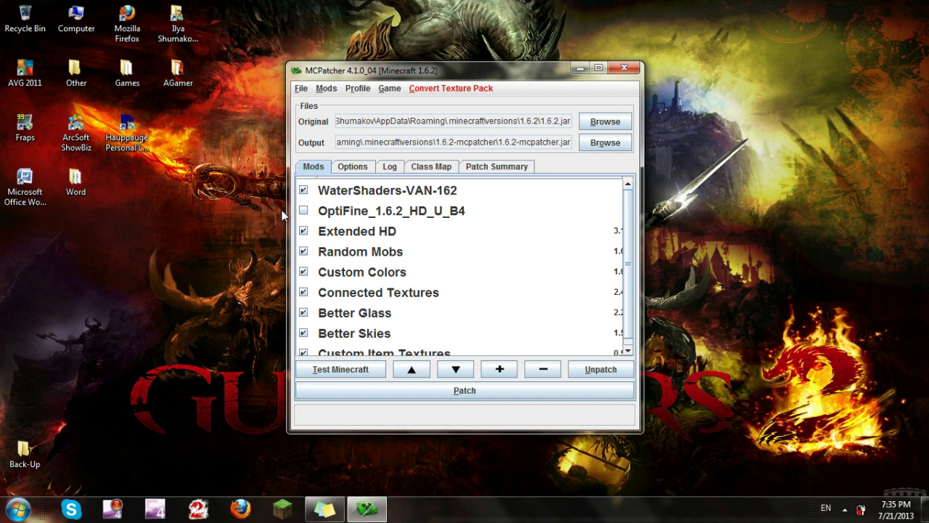
Try to patch Minecraft with both WaterShaders-VAN-162 and OptiFine_1.6.2_HD_U_B4 enabled, decline to continue, and exit the patcher with OptiFine disabled.
click(303, 210)
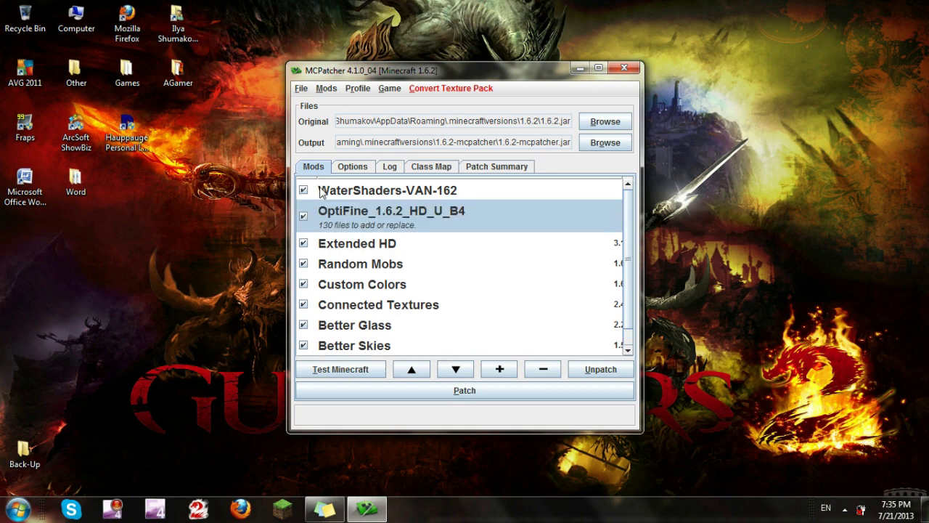
click(443, 390)
click(479, 323)
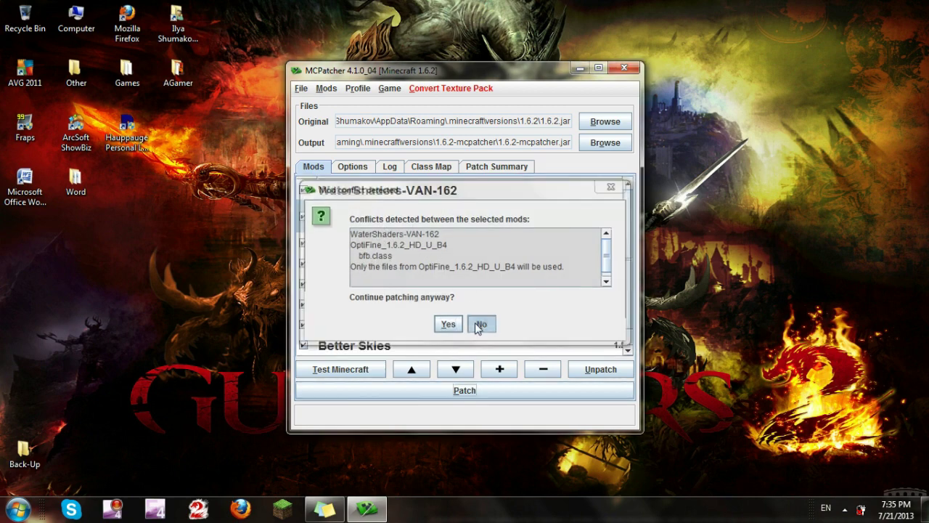
click(304, 216)
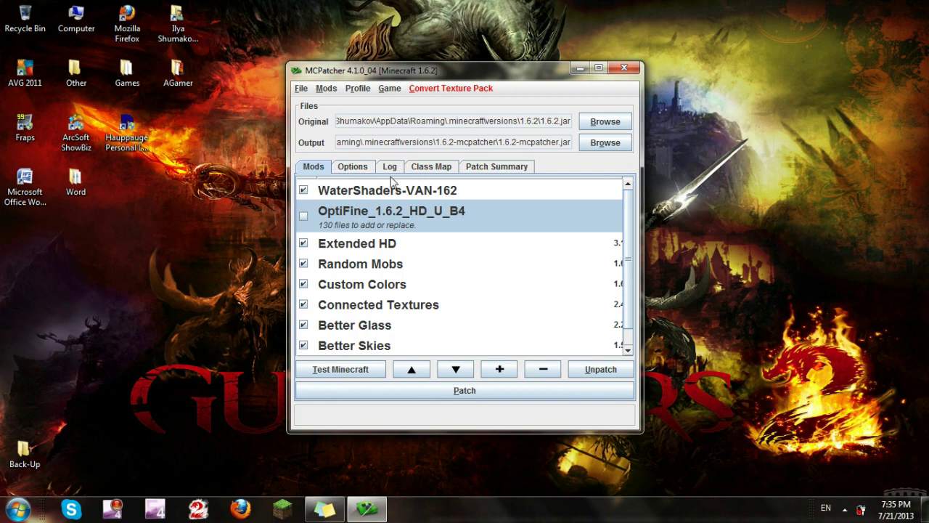
click(624, 68)
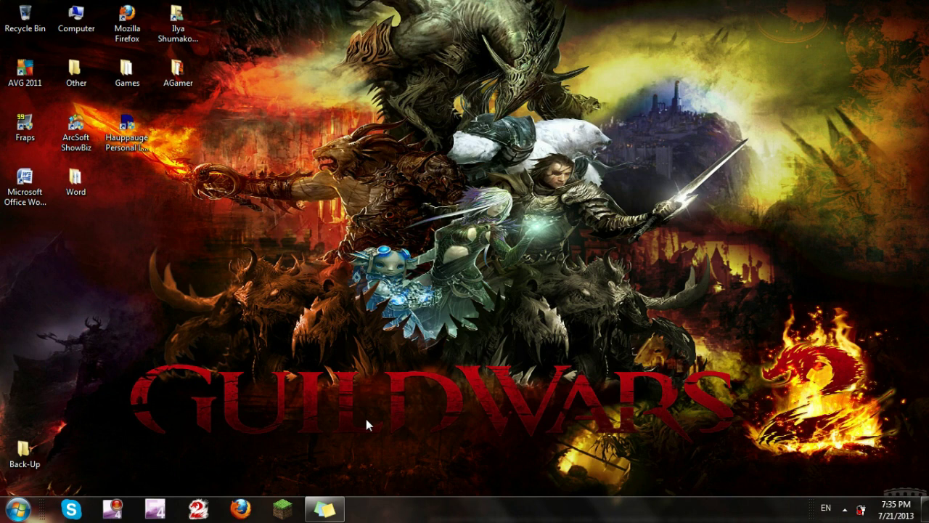
Launch Minecraft with the default 1.6.2-mcpatcher profile and load a saved singleplayer world to view the water.
click(289, 510)
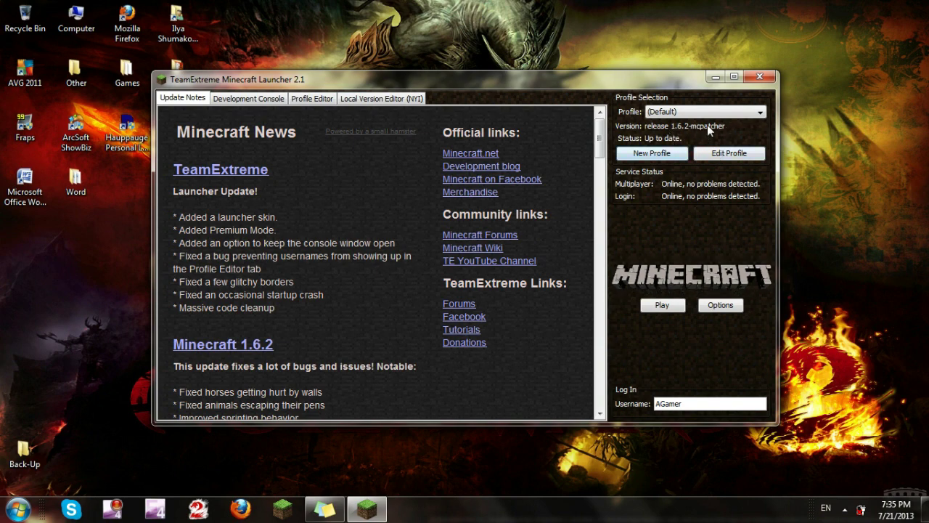
click(654, 306)
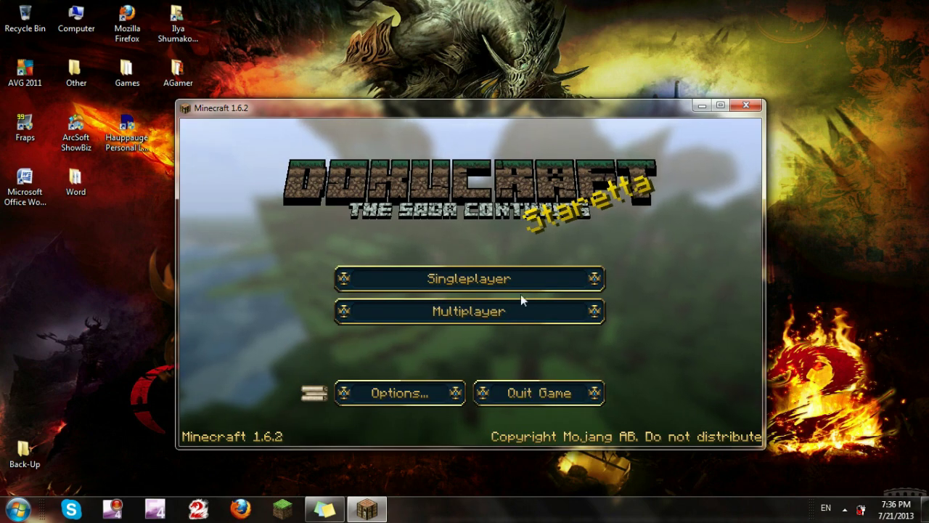
click(517, 278)
double_click(440, 188)
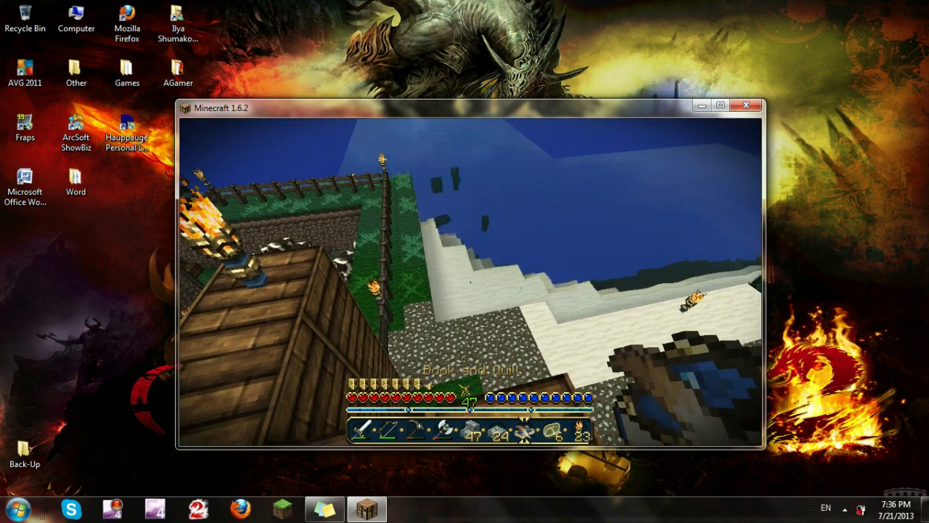
Save and quit the singleplayer world to the title screen and close Minecraft.
key(Escape)
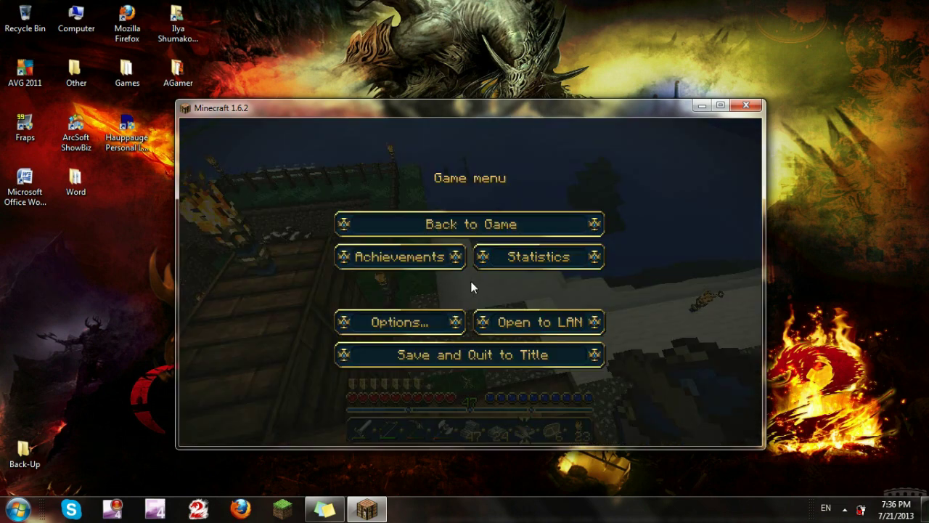
click(500, 353)
click(747, 106)
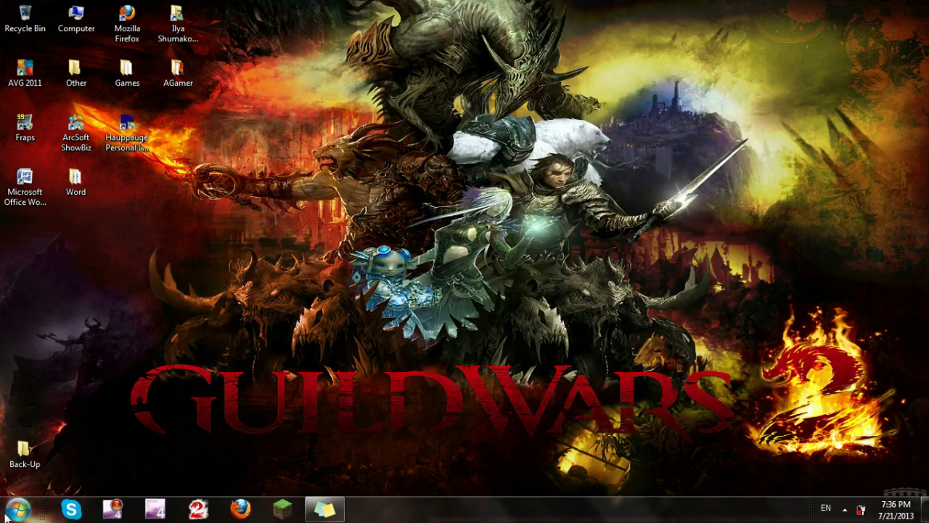
Search the computer for "mcpat" again and reopen mcpatcher-4.1.0_04, allowing it to run.
click(18, 508)
text(mcpat)
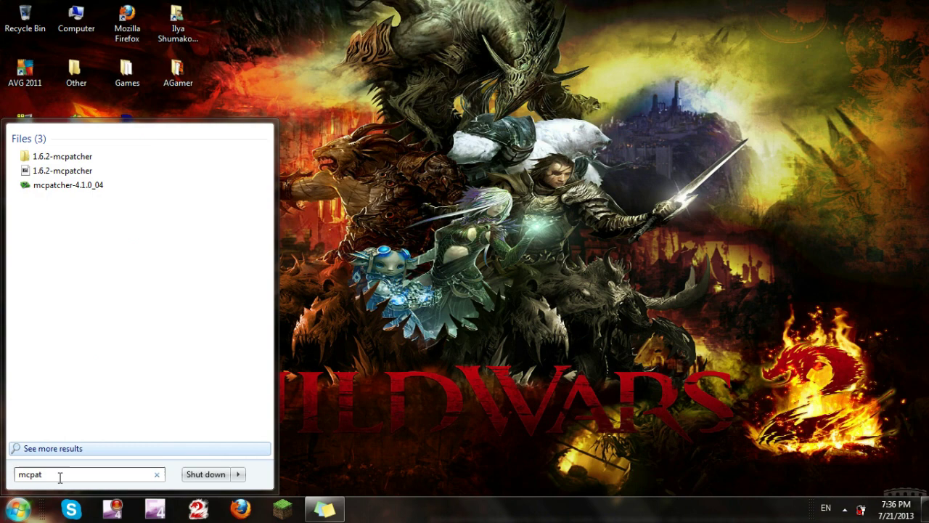
click(73, 182)
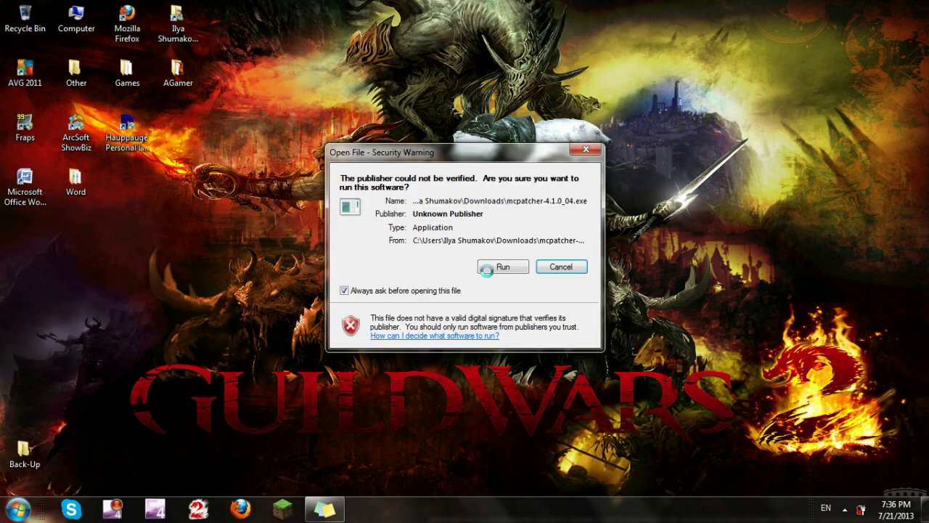
click(497, 267)
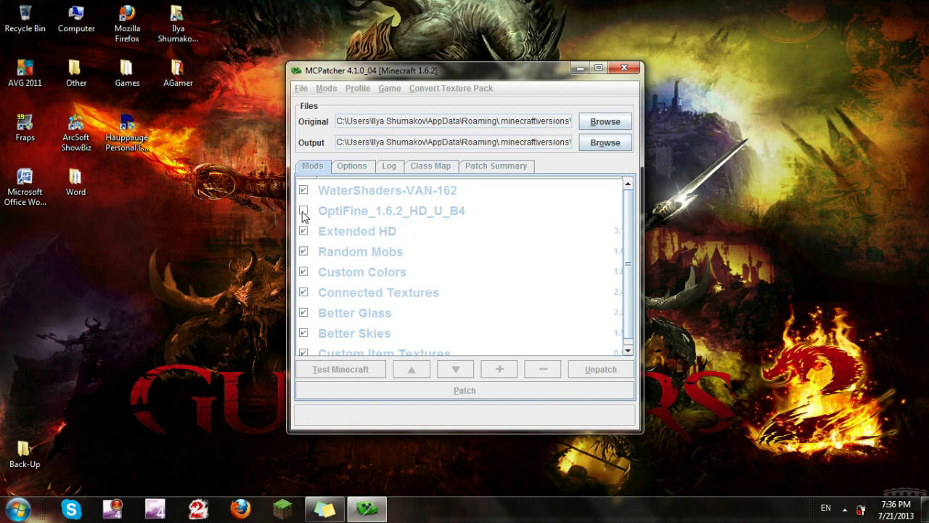
Enable OptiFine_1.6.2_HD_U_B4, disable WaterShaders-VAN-162, and patch Minecraft with this mod selection.
click(303, 212)
click(304, 191)
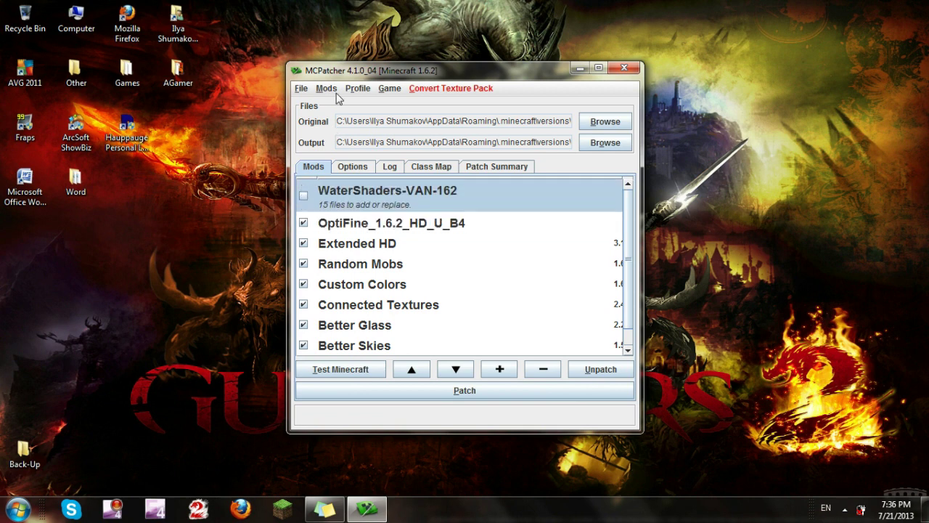
click(327, 89)
click(401, 206)
click(465, 391)
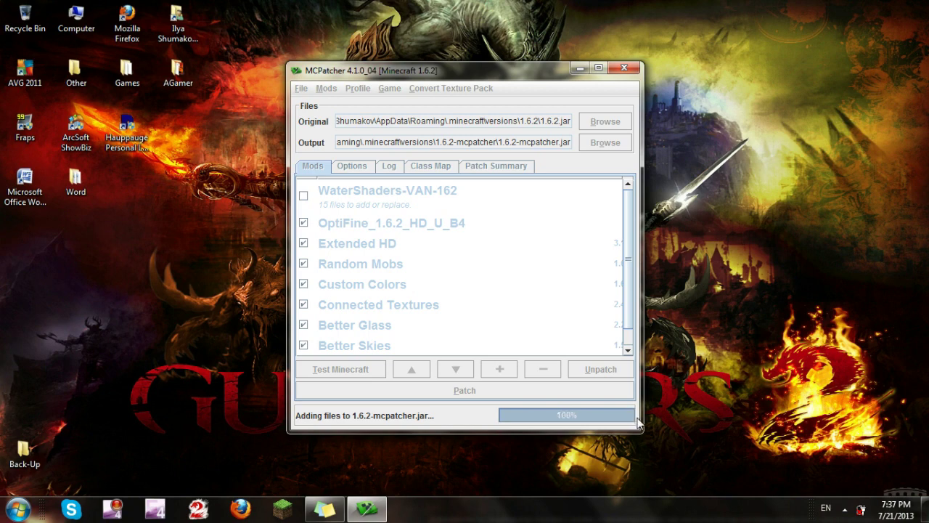
Launch the patched Minecraft and set the render distance to Far +64 in its video settings, closing the game when done.
click(282, 510)
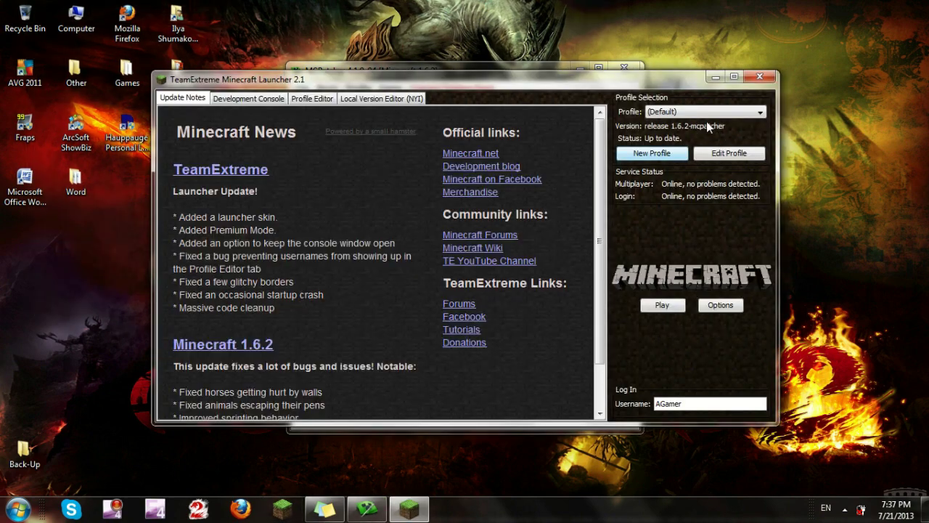
click(675, 311)
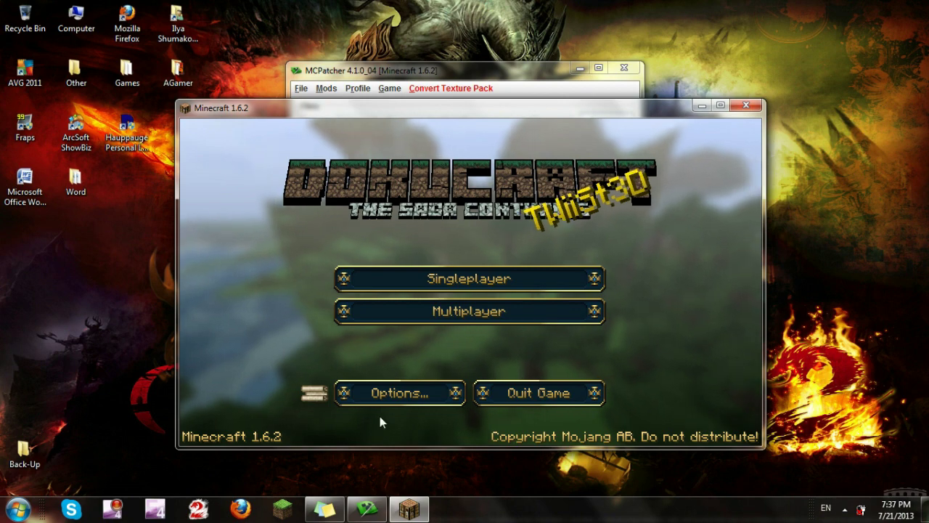
click(388, 393)
click(399, 311)
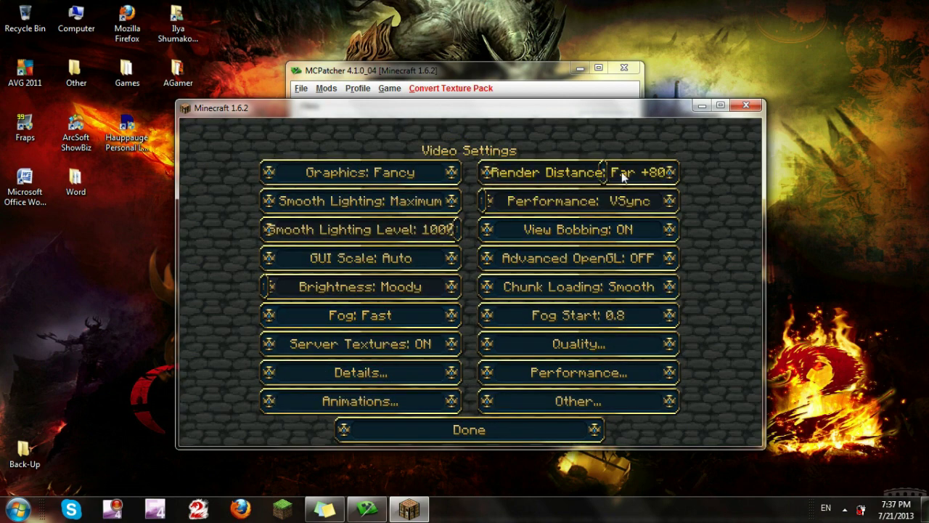
drag(622, 178, 602, 177)
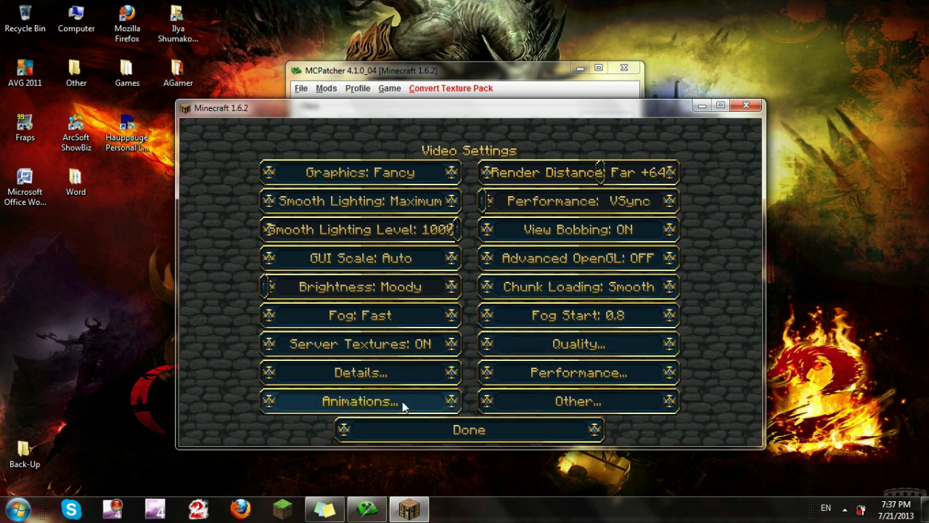
click(443, 434)
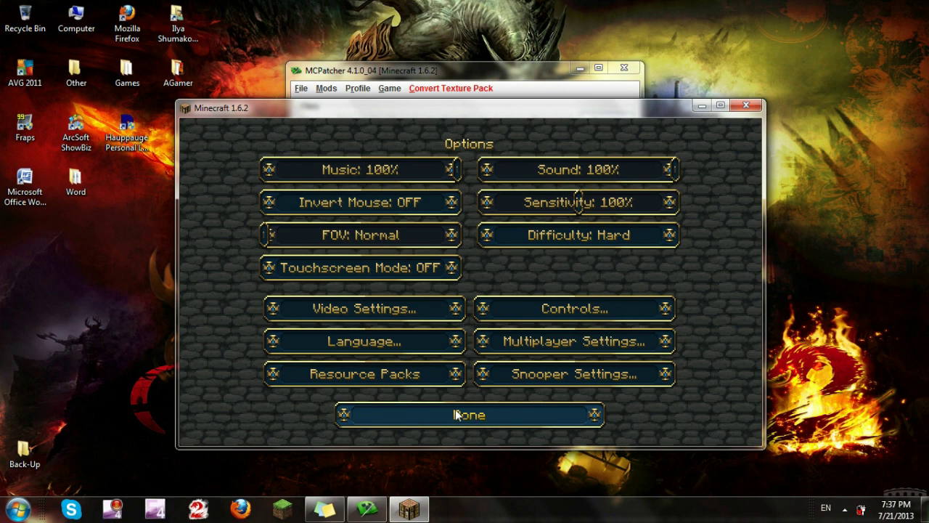
click(470, 425)
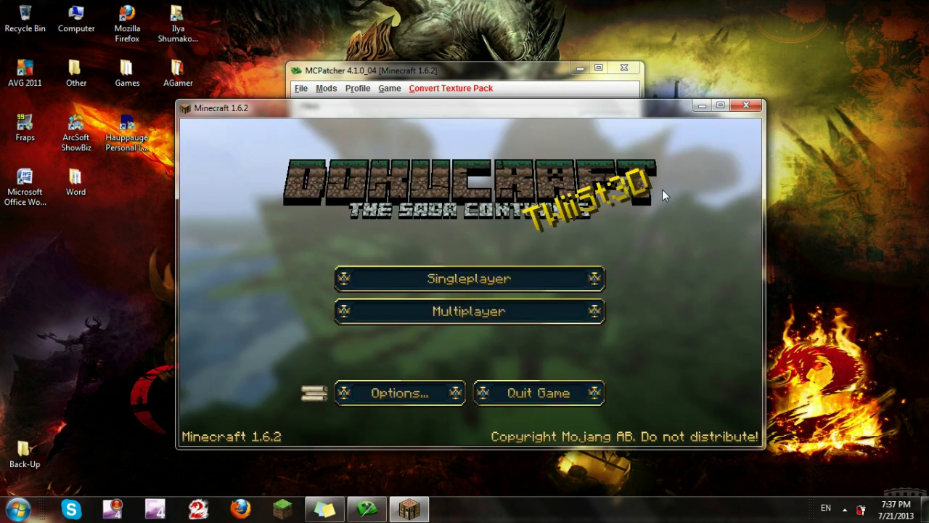
click(745, 106)
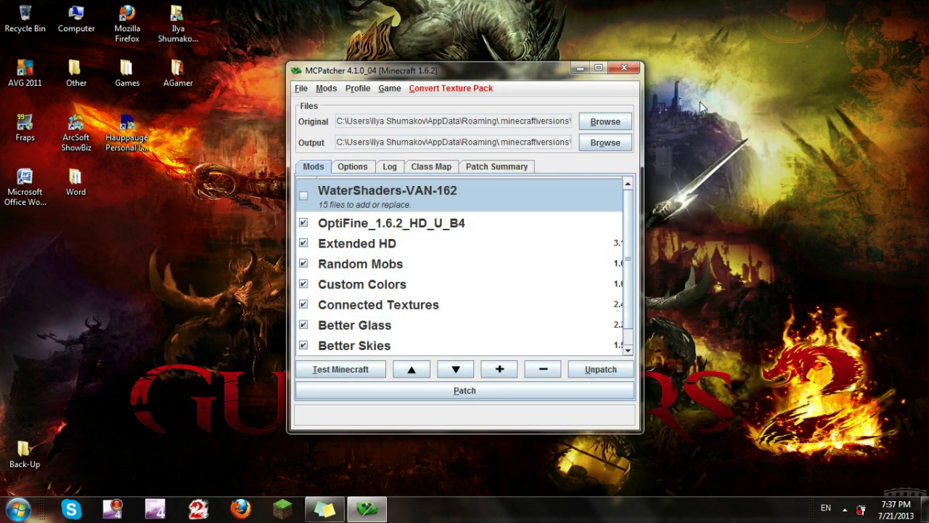
Disable OptiFine_1.6.2_HD_U_B4, enable WaterShaders-VAN-162 instead, and patch Minecraft again.
click(304, 223)
click(463, 391)
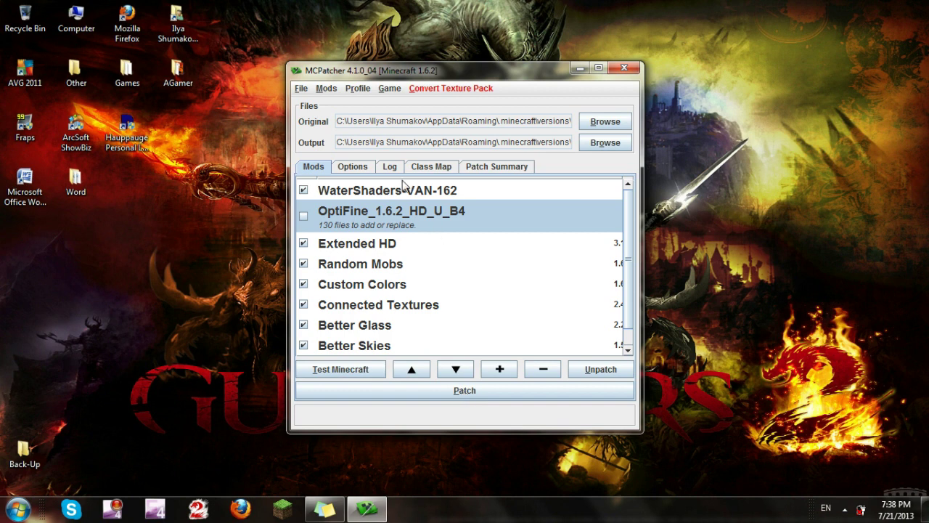
click(382, 197)
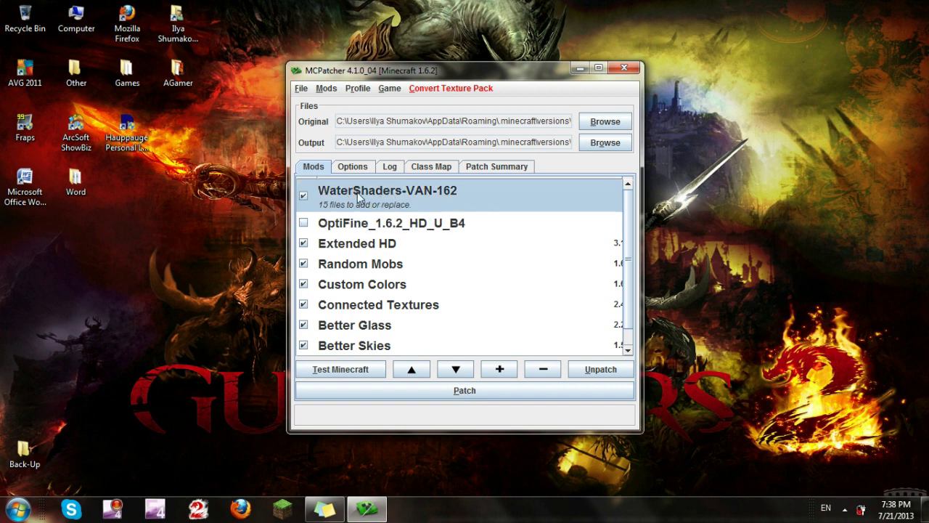